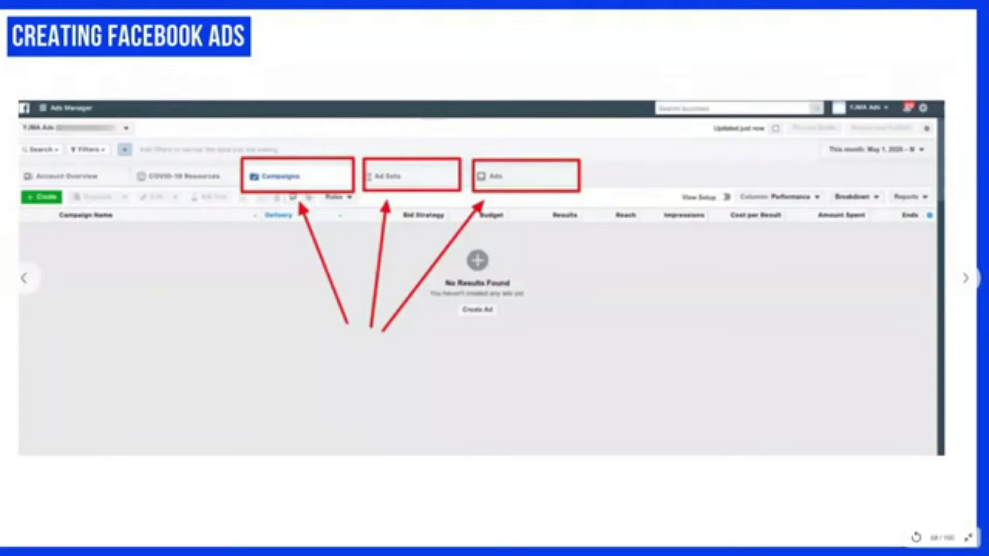
# Advance two slides to the campaign creation screenshot with Campaign, Ad Set and Ad outlined
pyautogui.press('Right')
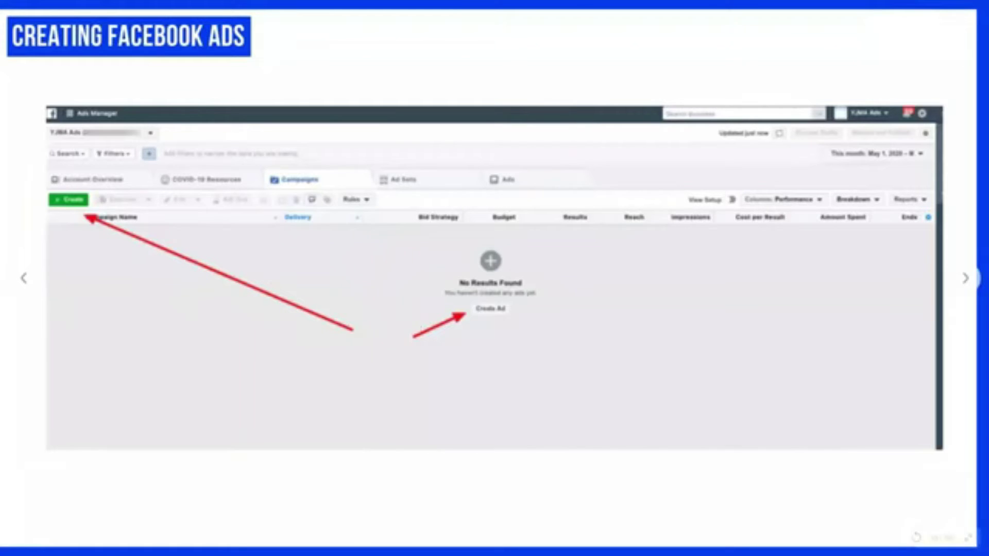
pyautogui.press('Right')
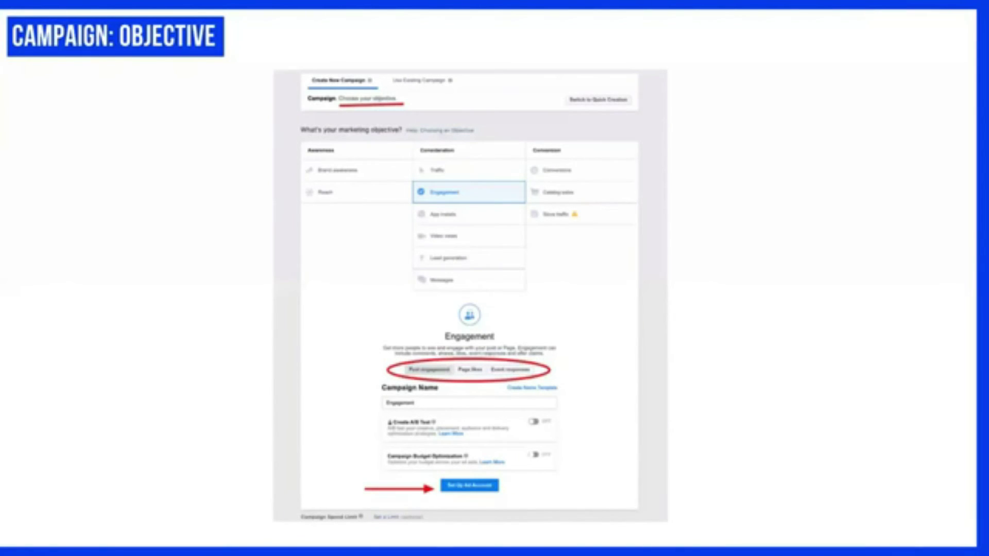
# Advance one slide to 'Confirm Currency', showing the ad account set to Philippine Peso
pyautogui.press('Right')
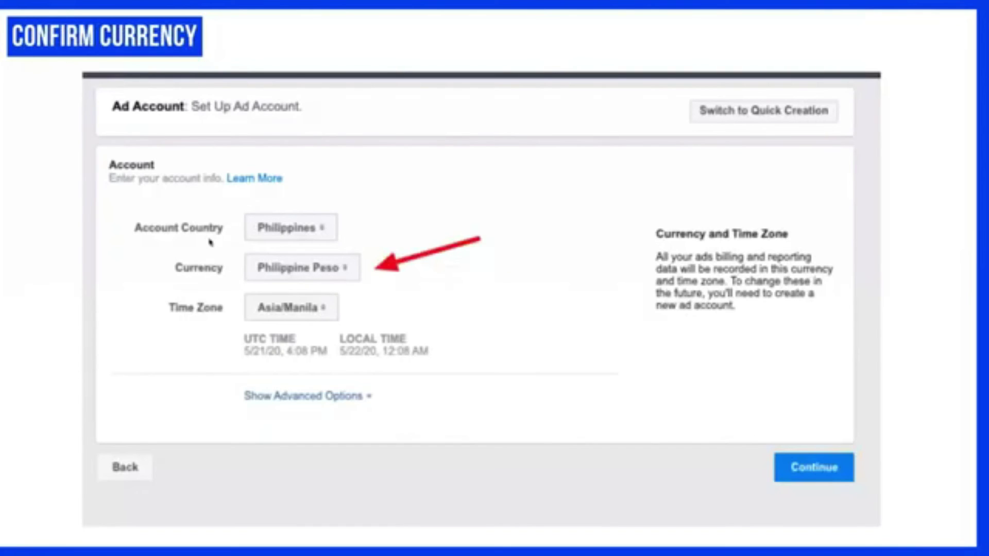